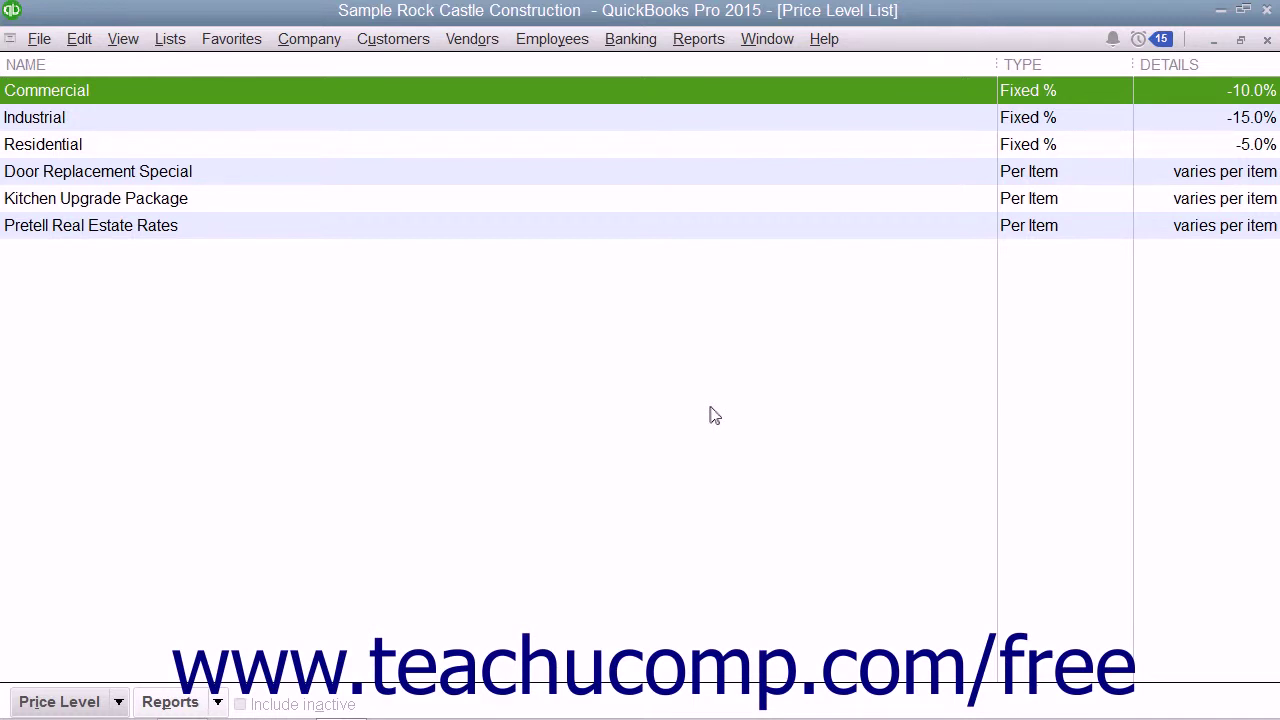
Review the Residential, Commercial and Kitchen Upgrade Package price levels, then reopen the Price Level List
{"action": "left_click", "coordinate": [129, 147]}
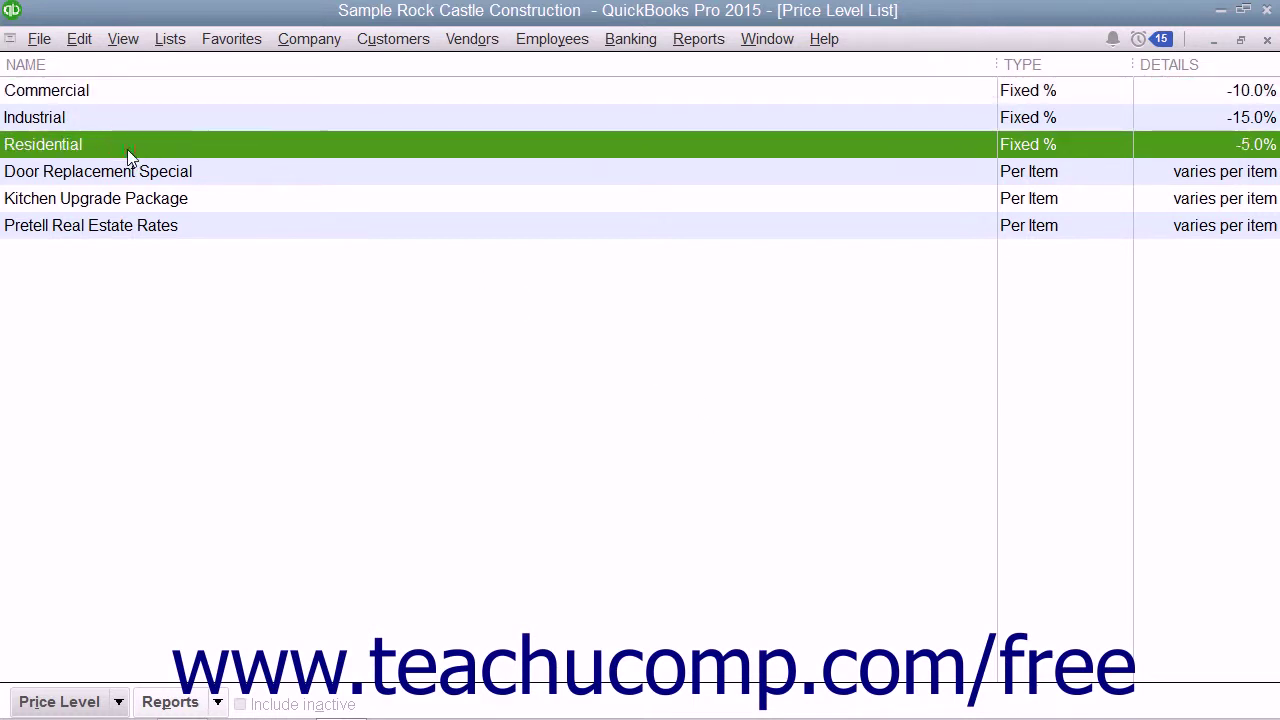
{"action": "left_click", "coordinate": [134, 92]}
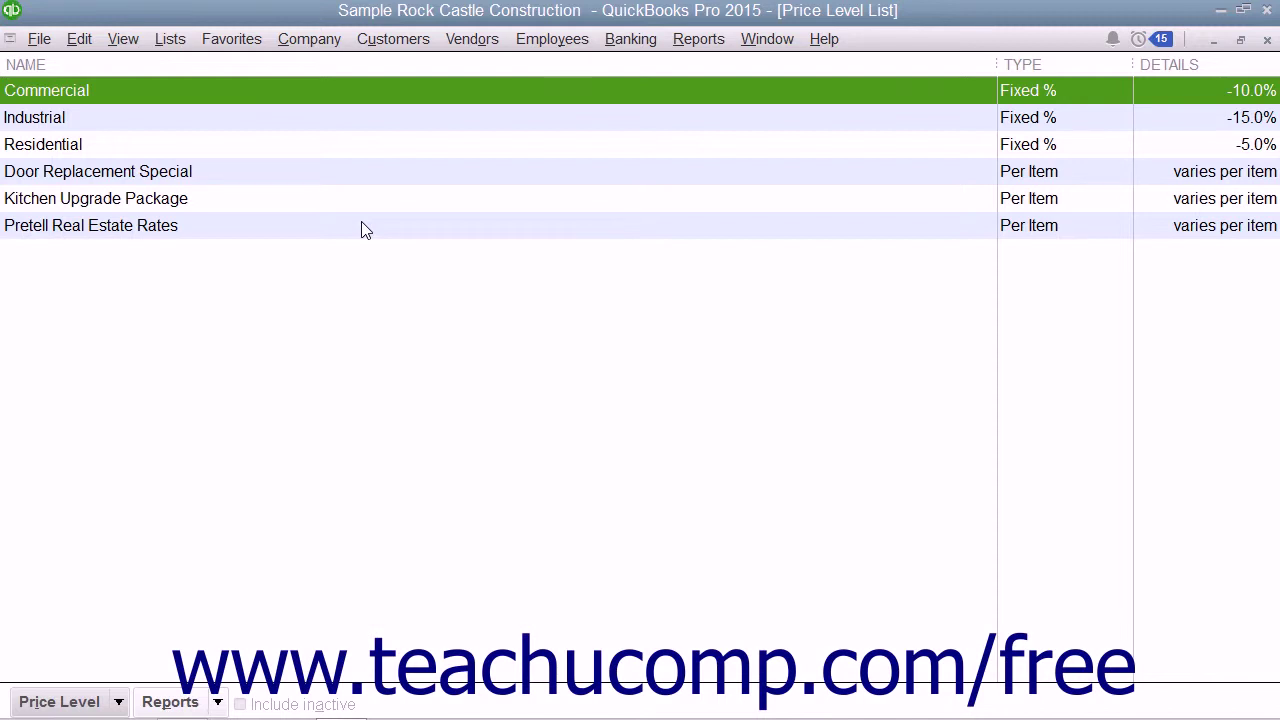
{"action": "left_click", "coordinate": [1210, 148]}
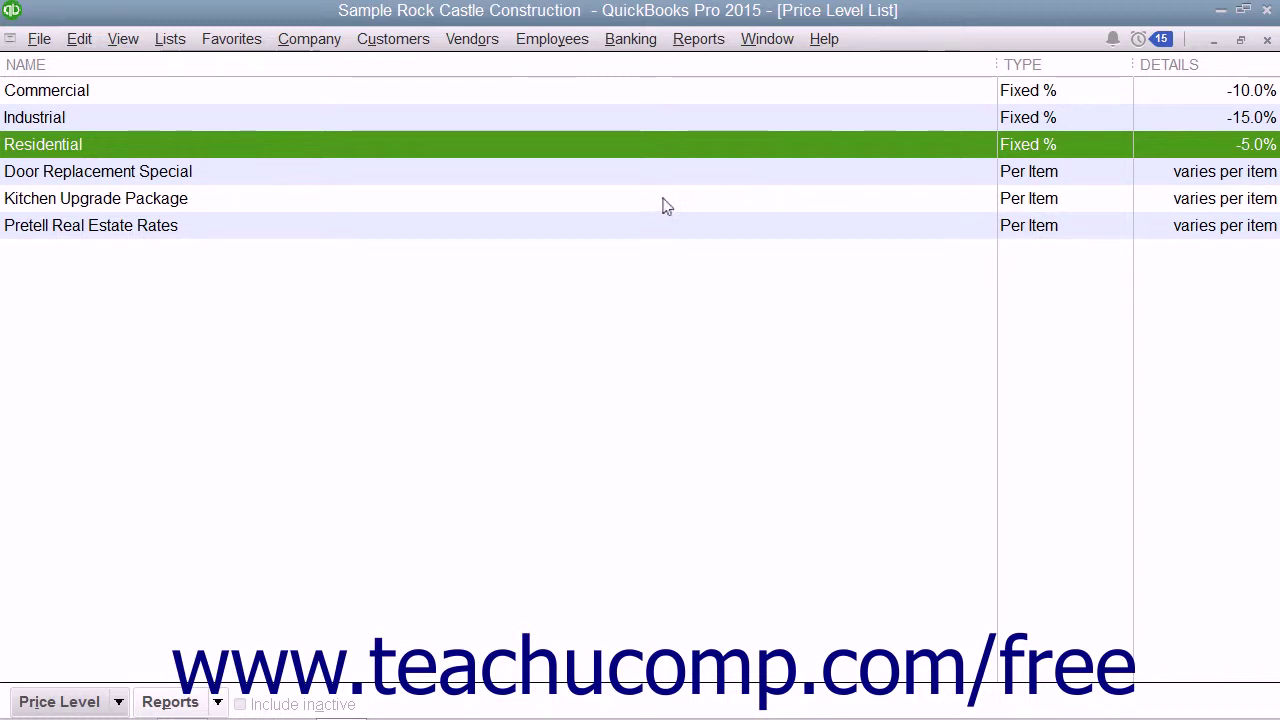
{"action": "left_click", "coordinate": [497, 200]}
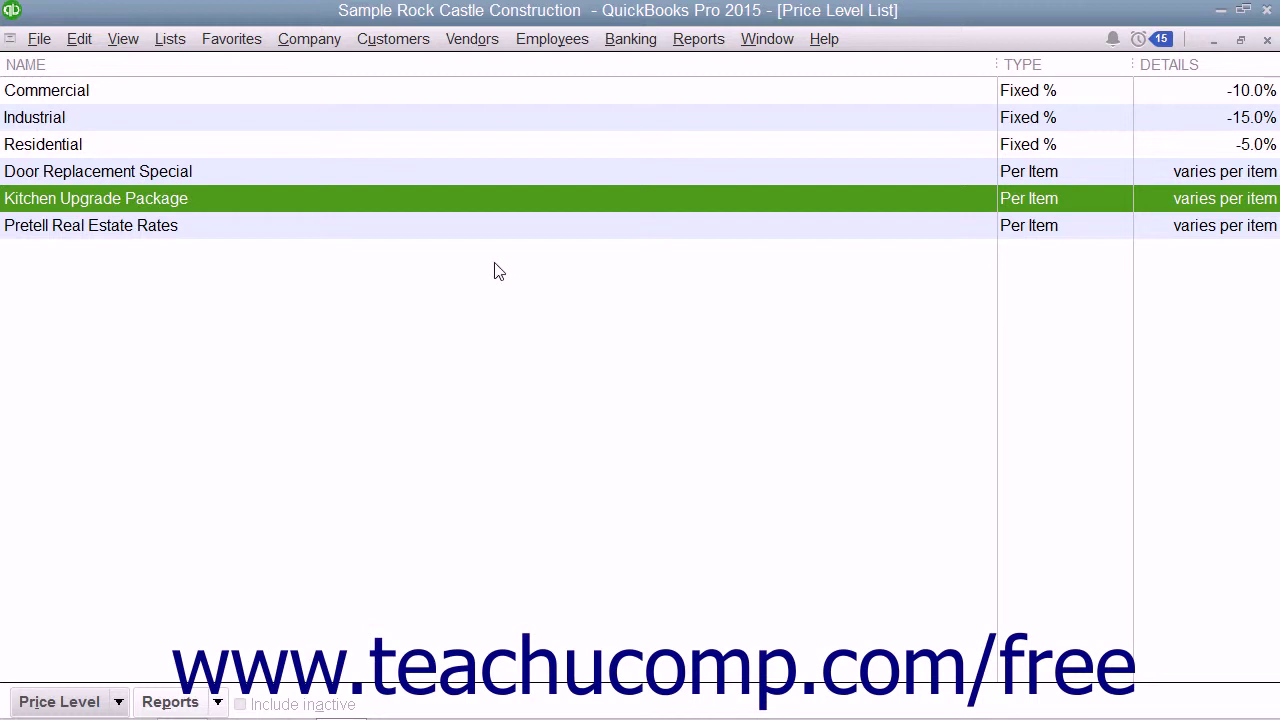
{"action": "left_click", "coordinate": [1267, 39]}
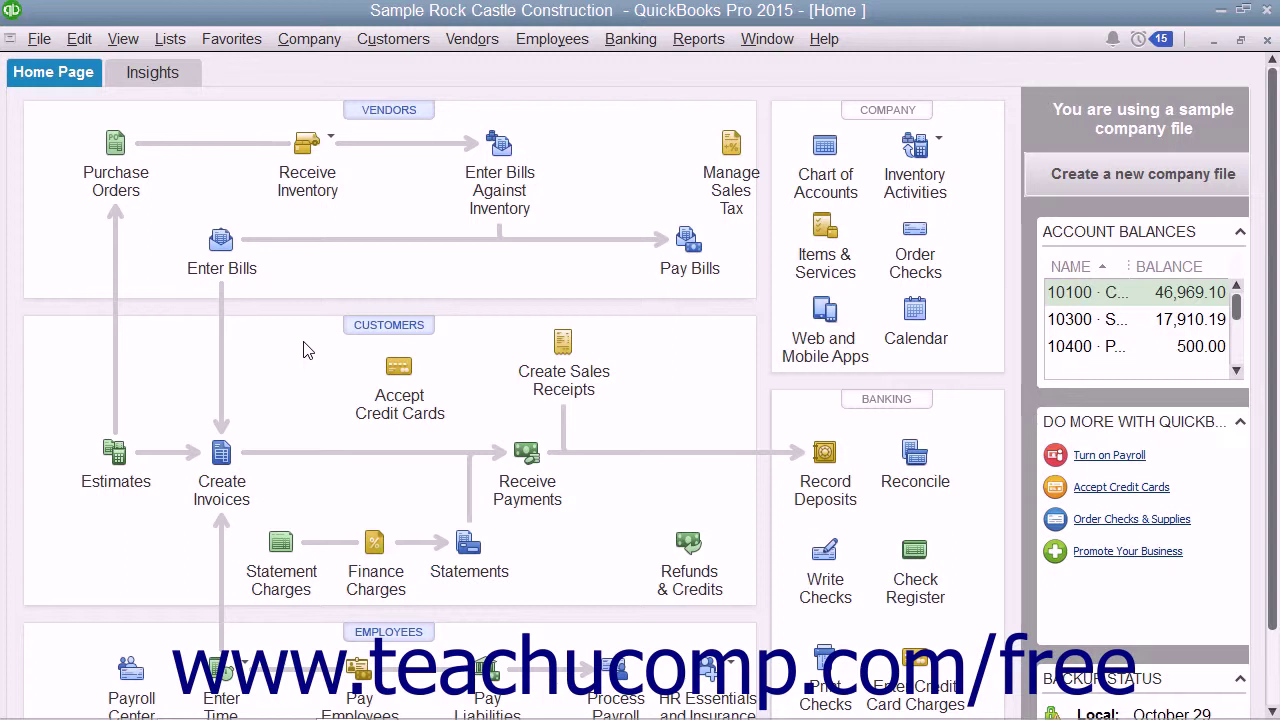
{"action": "left_click", "coordinate": [171, 48]}
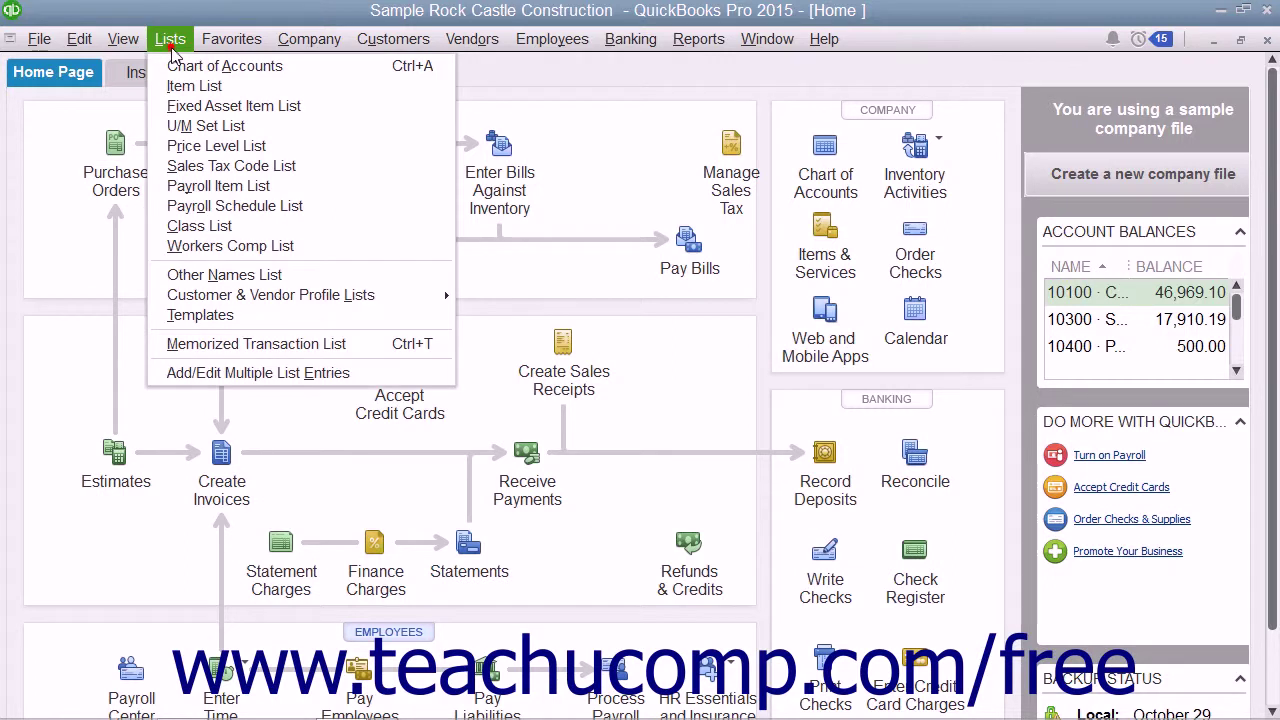
{"action": "left_click", "coordinate": [264, 148]}
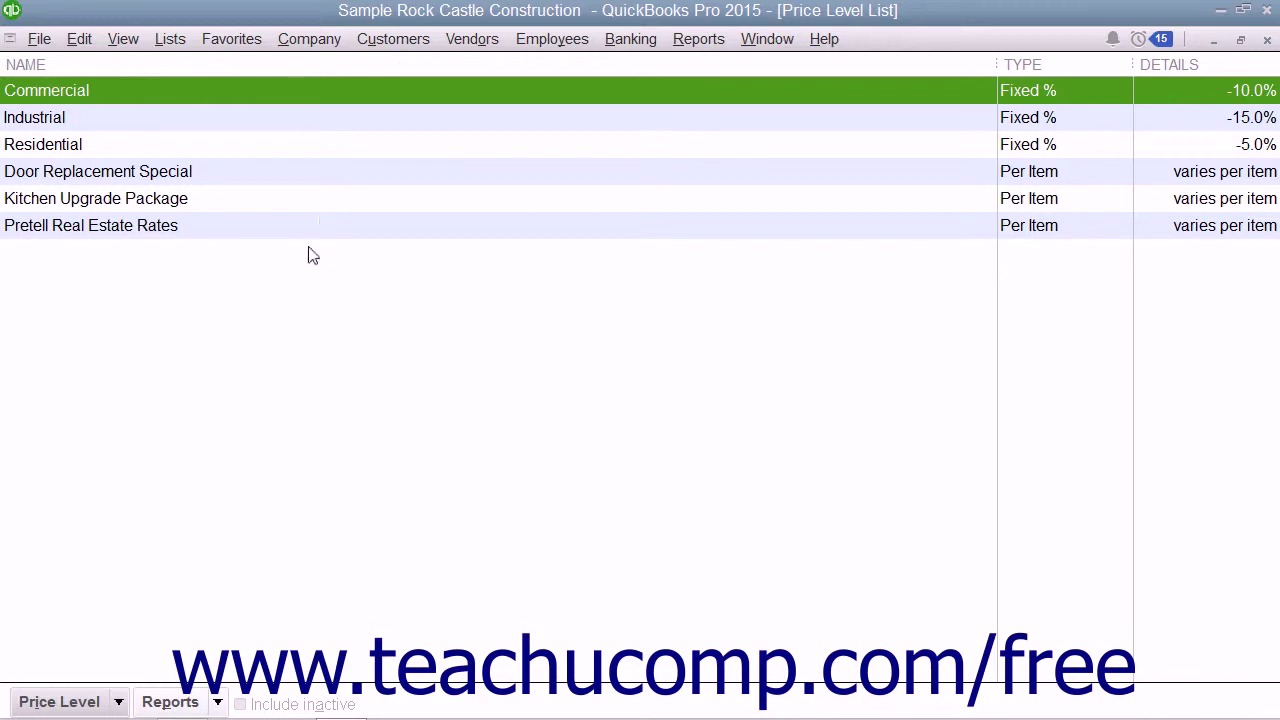
Add a new price level 'Customer Loyalty Discount' that decreases item prices by 20% with no rounding
{"action": "left_click", "coordinate": [112, 705]}
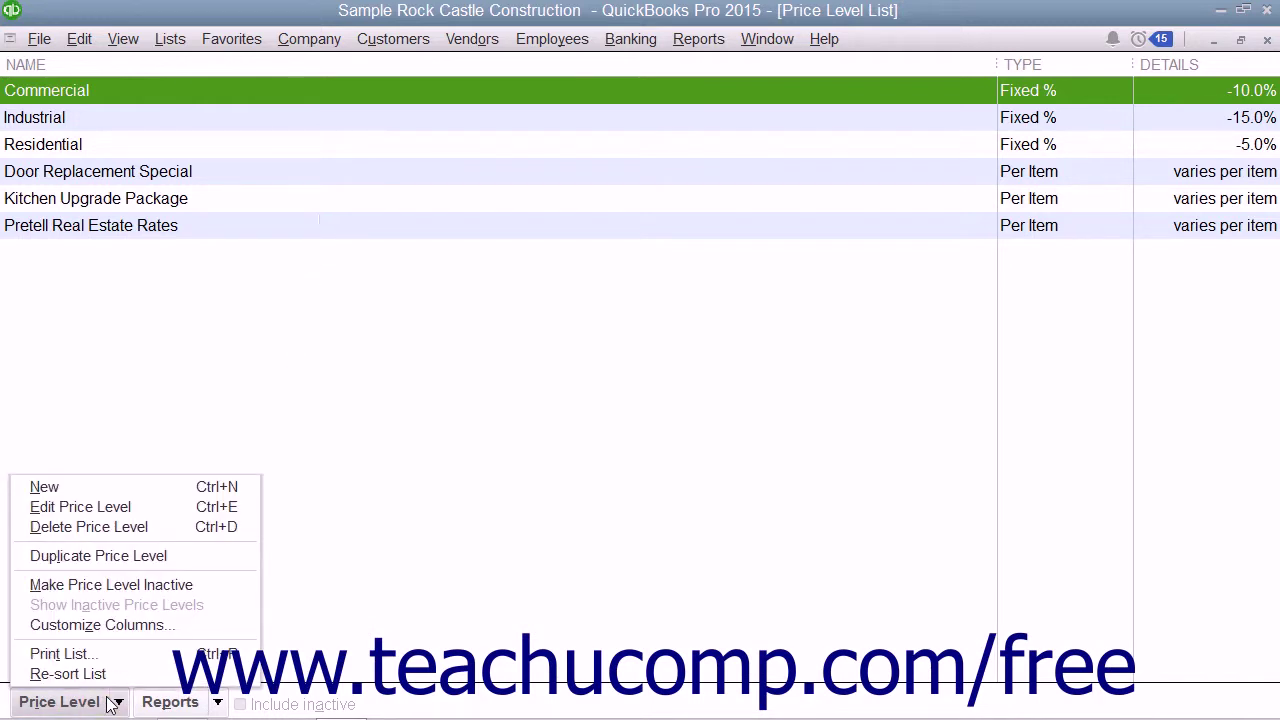
{"action": "left_click", "coordinate": [140, 497]}
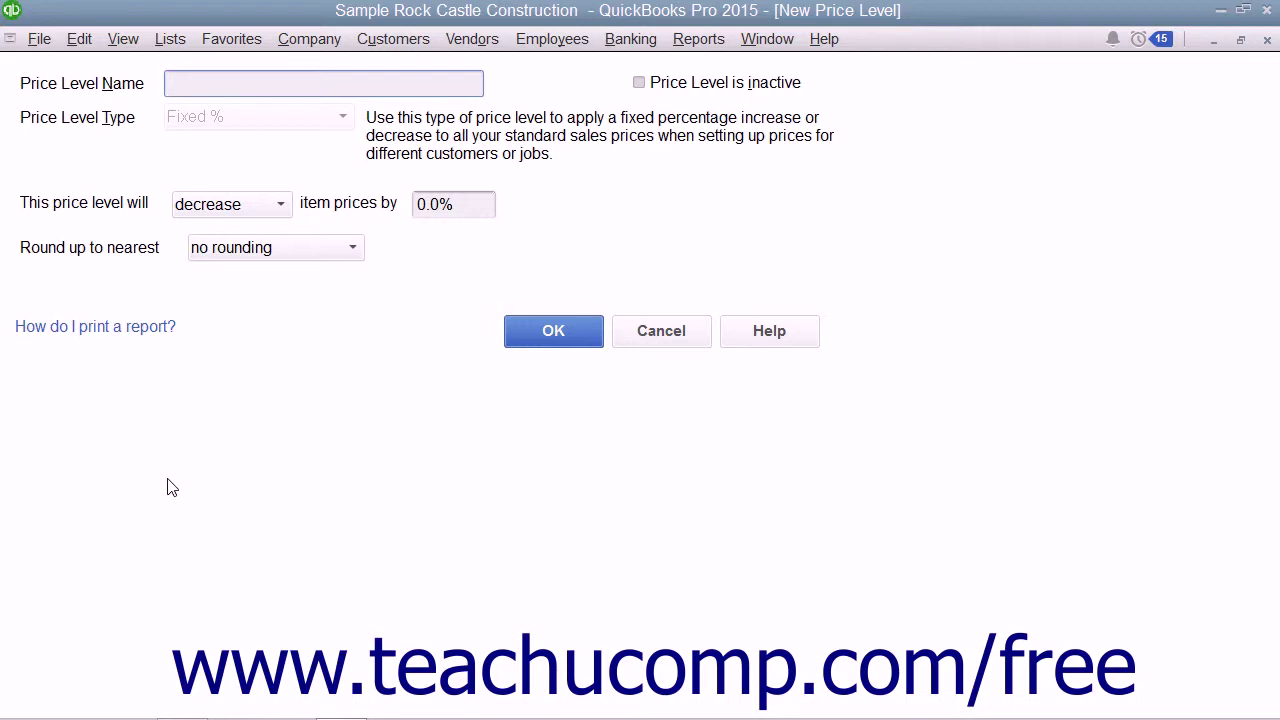
{"action": "type", "text": "Customer Loyalty Discount"}
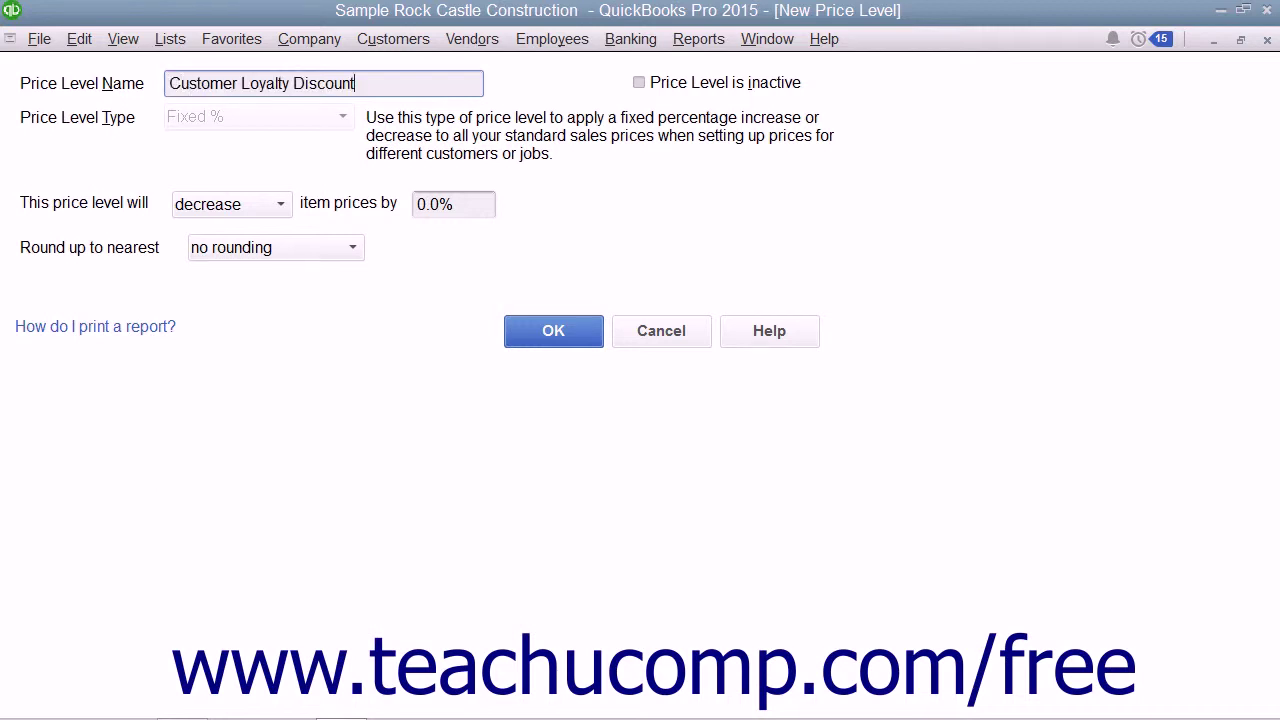
{"action": "left_click", "coordinate": [115, 205]}
{"action": "left_click", "coordinate": [281, 208]}
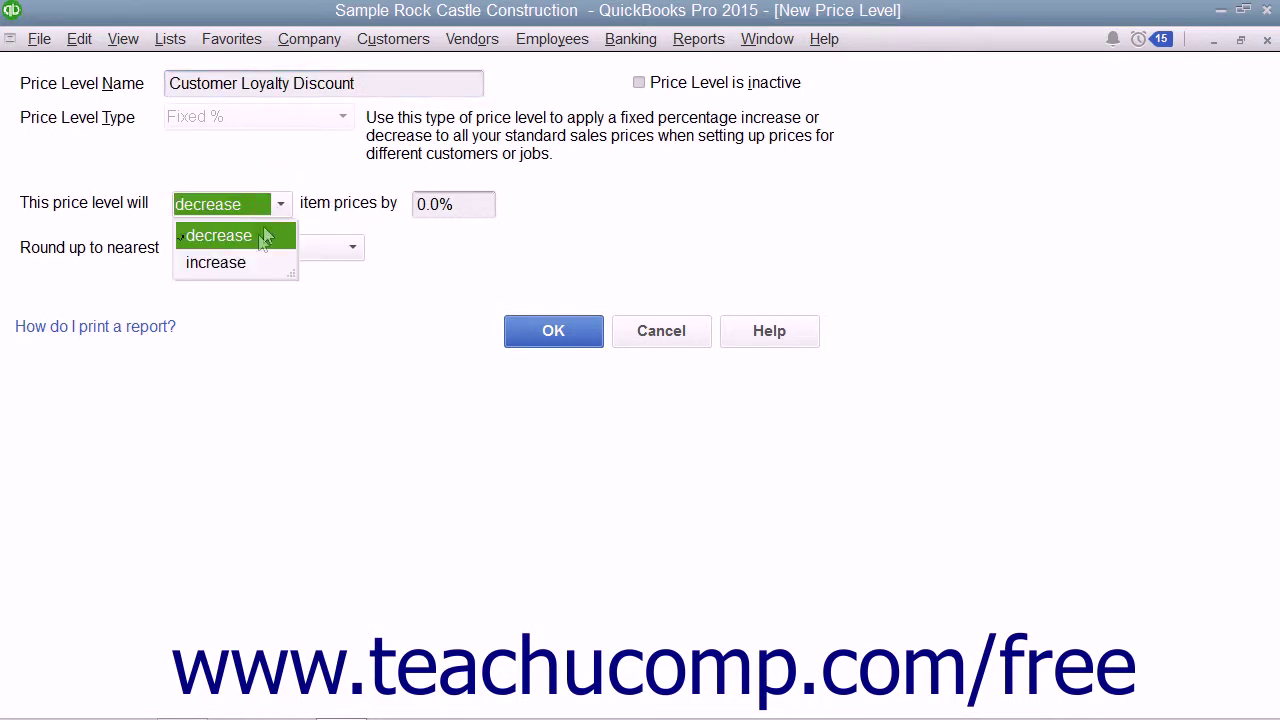
{"action": "left_click", "coordinate": [257, 240]}
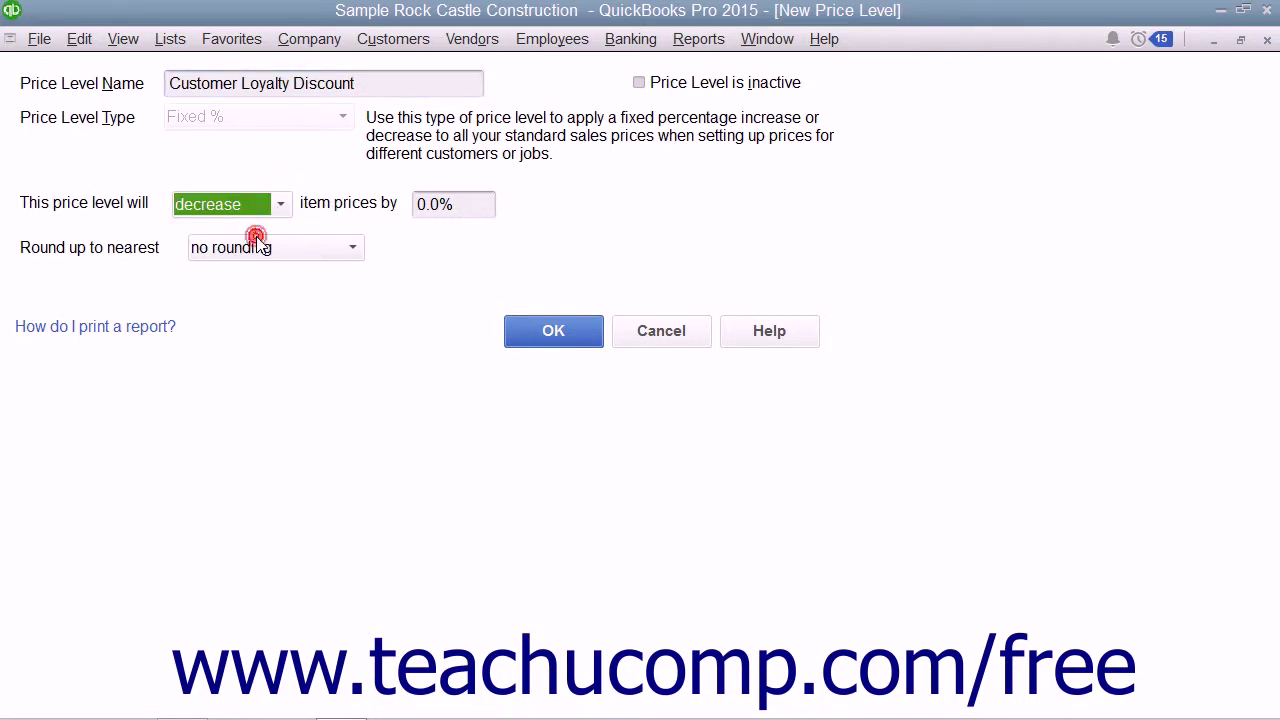
{"action": "left_click", "coordinate": [437, 205]}
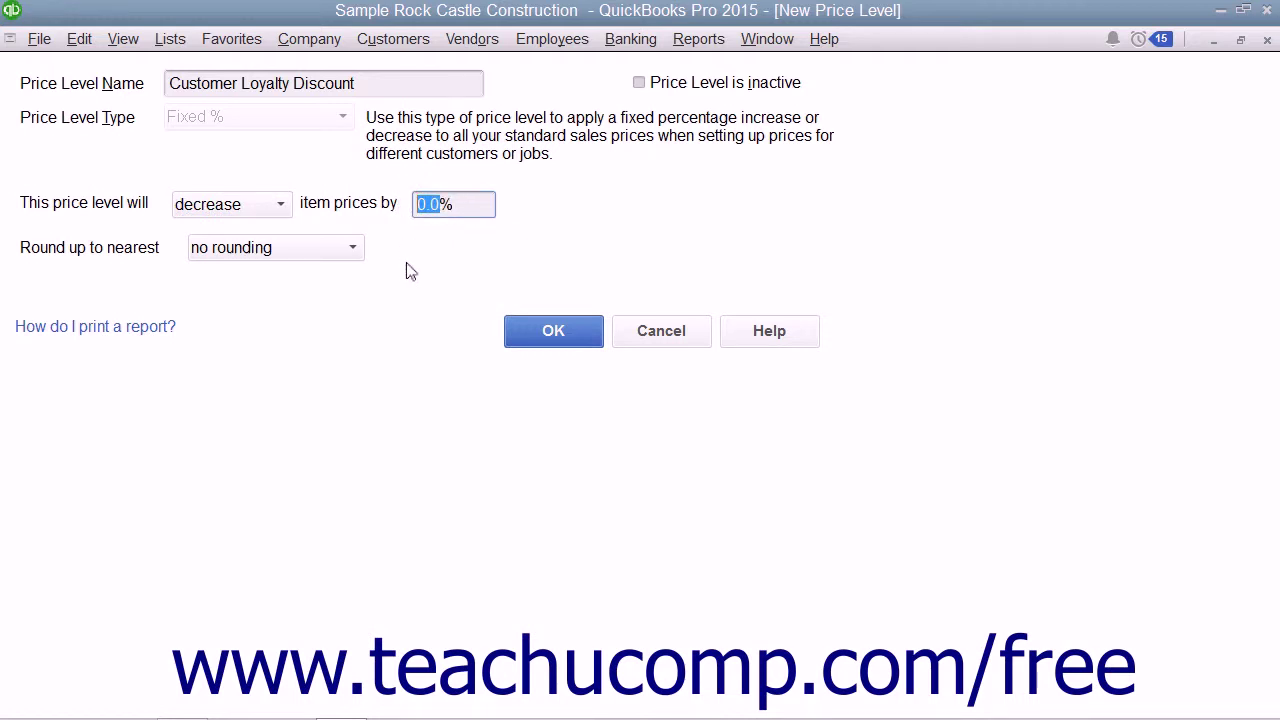
{"action": "type", "text": "20"}
{"action": "left_click", "coordinate": [347, 250]}
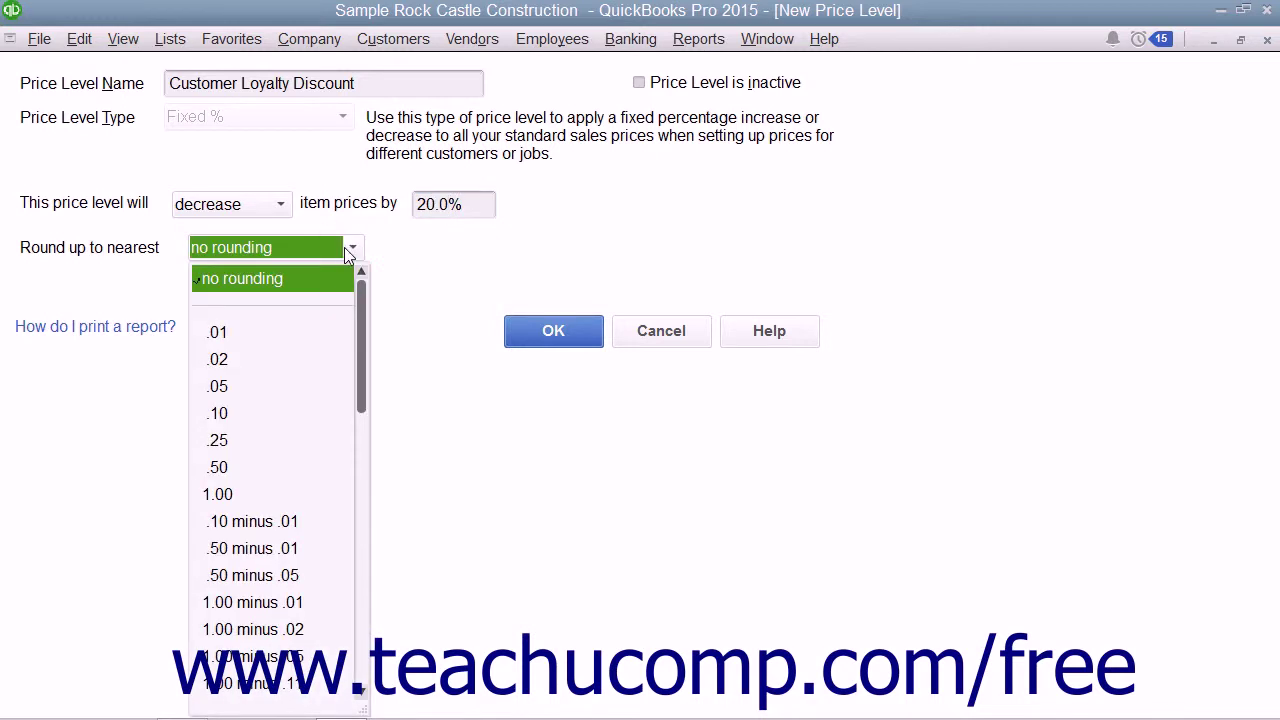
{"action": "left_click", "coordinate": [347, 250]}
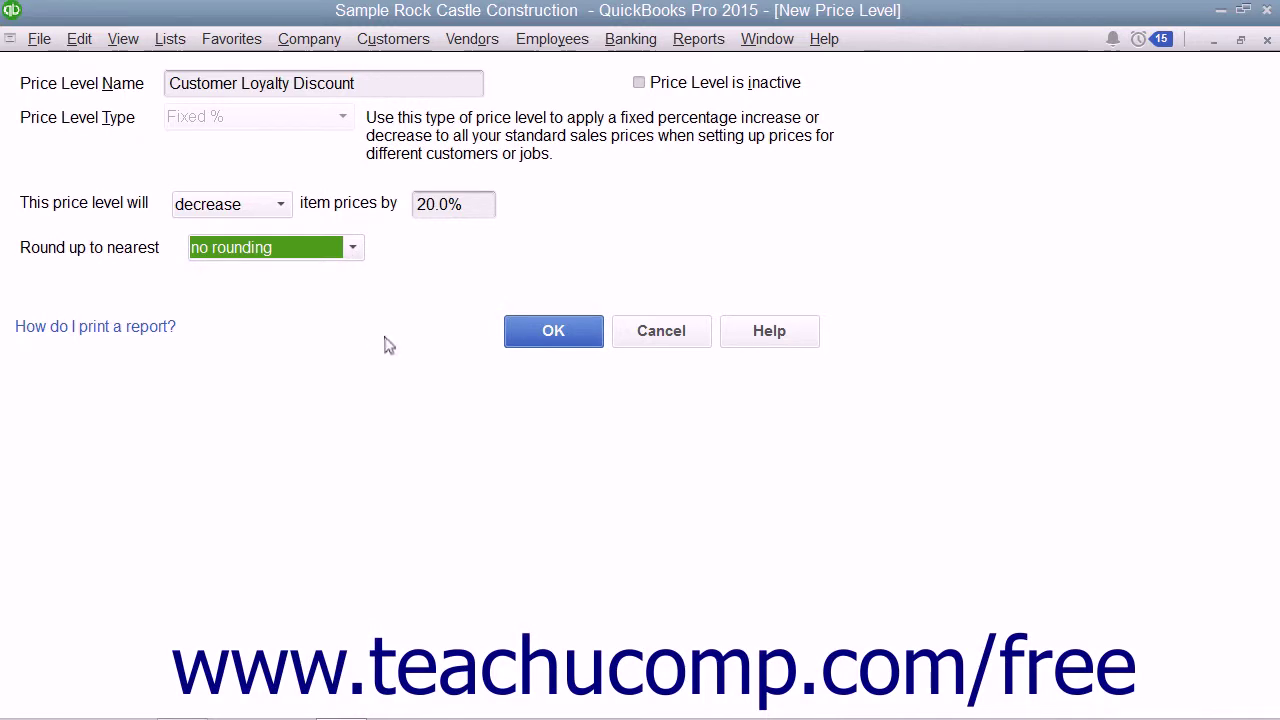
{"action": "left_click", "coordinate": [530, 338]}
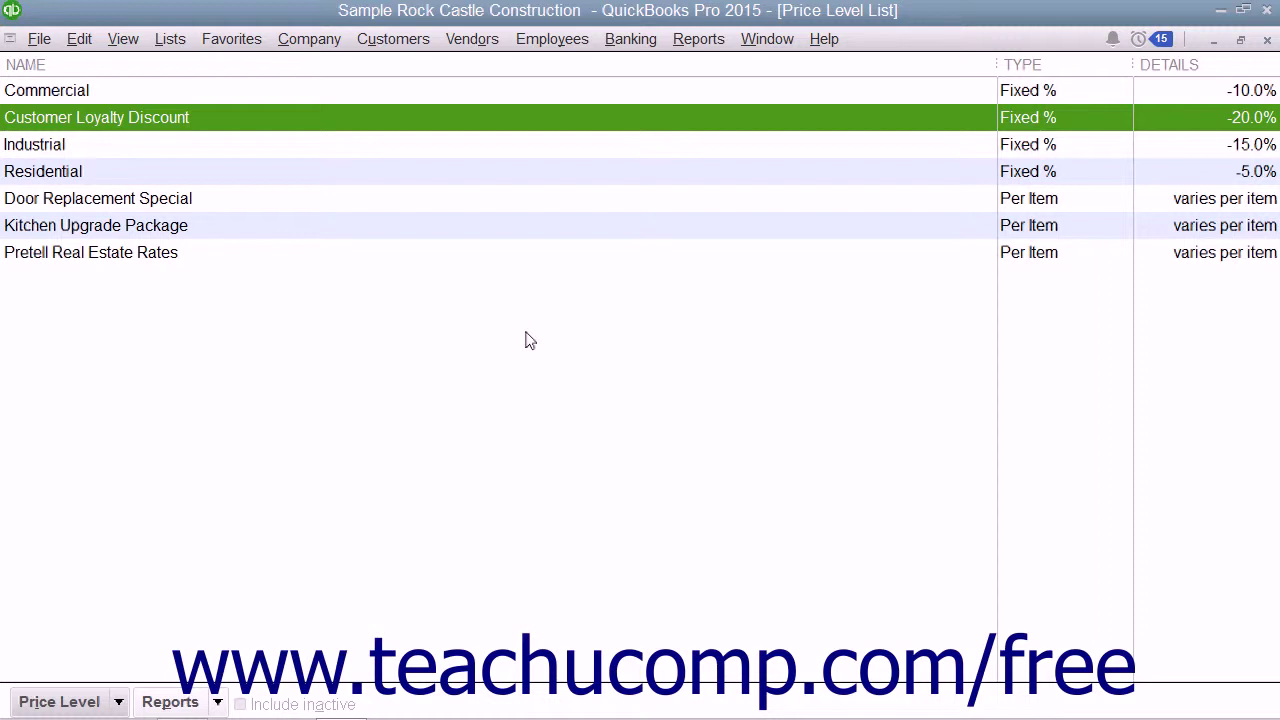
Select Customer Loyalty Discount, dismiss the Price Level menu unused, and close the Price Level List
{"action": "left_click", "coordinate": [161, 117]}
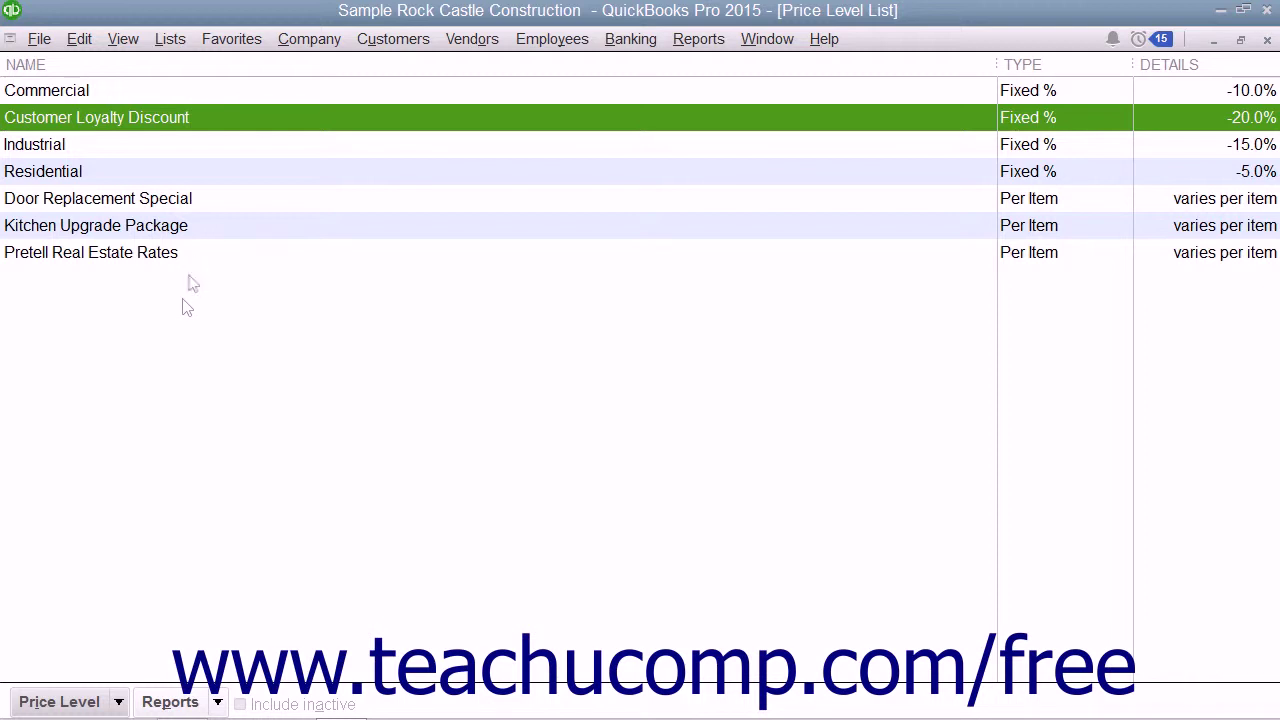
{"action": "left_click", "coordinate": [119, 702]}
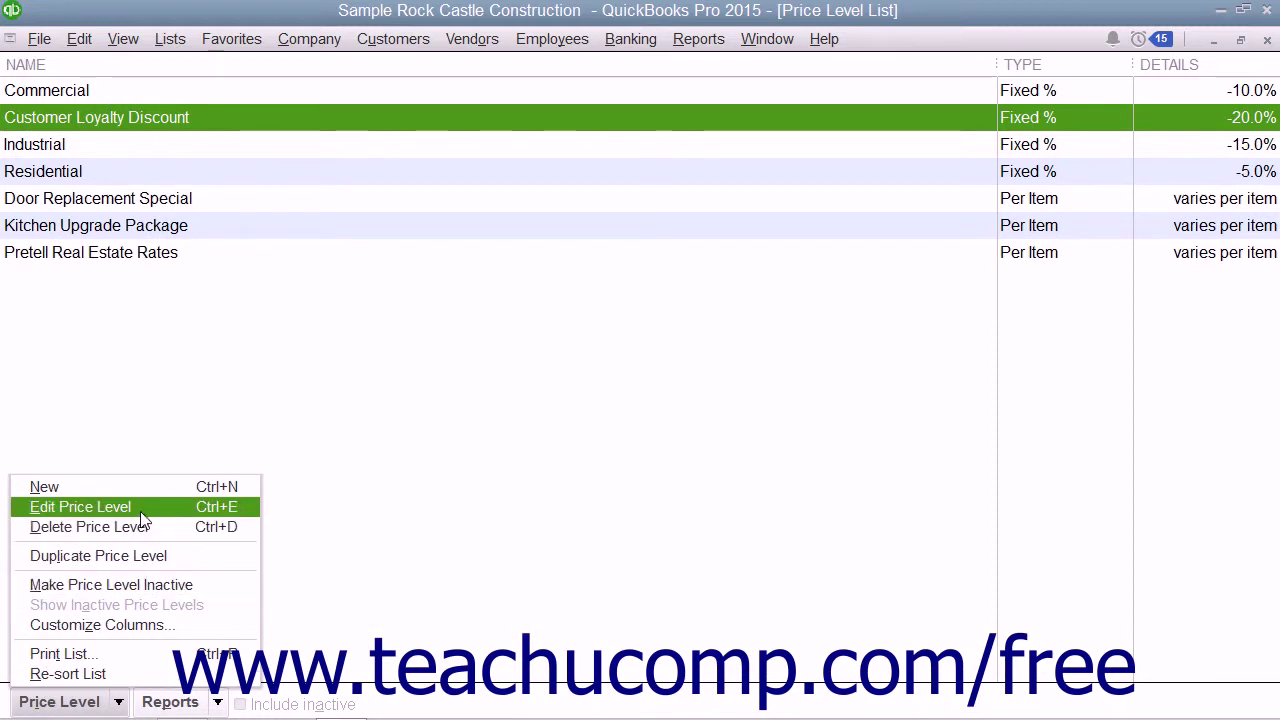
{"action": "left_click", "coordinate": [497, 304]}
{"action": "left_click", "coordinate": [497, 304]}
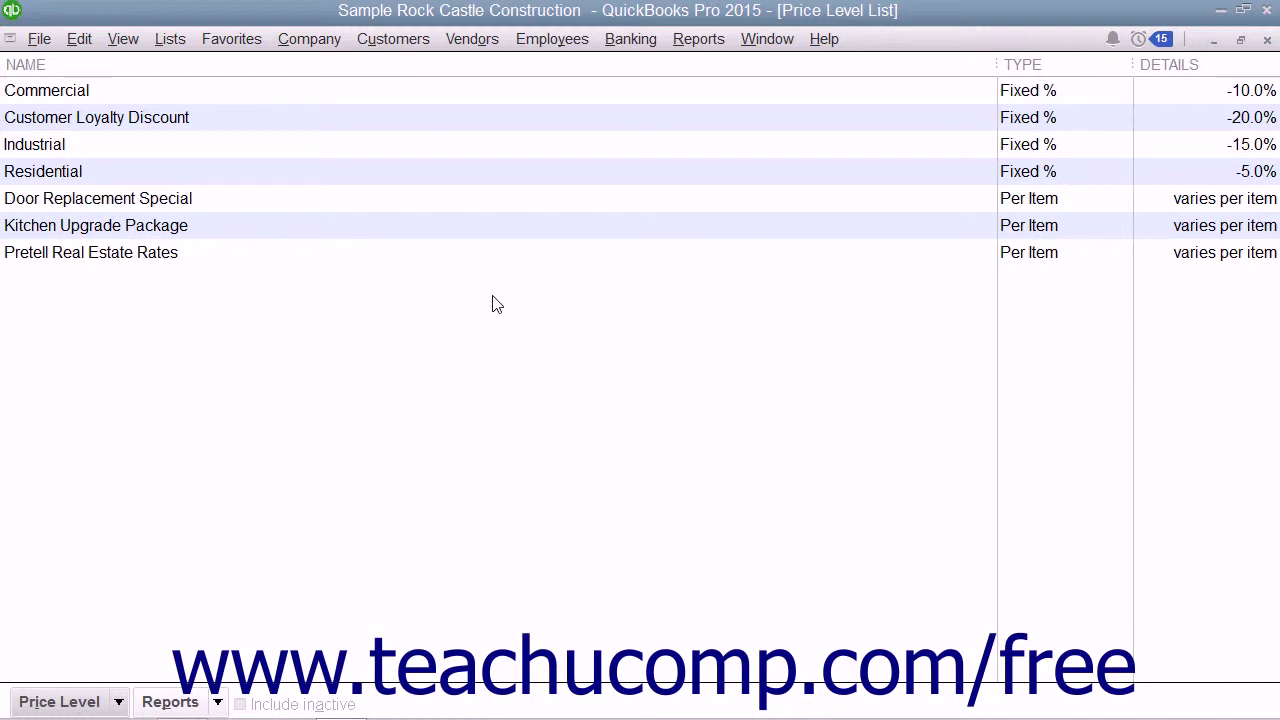
{"action": "left_click", "coordinate": [1268, 40]}
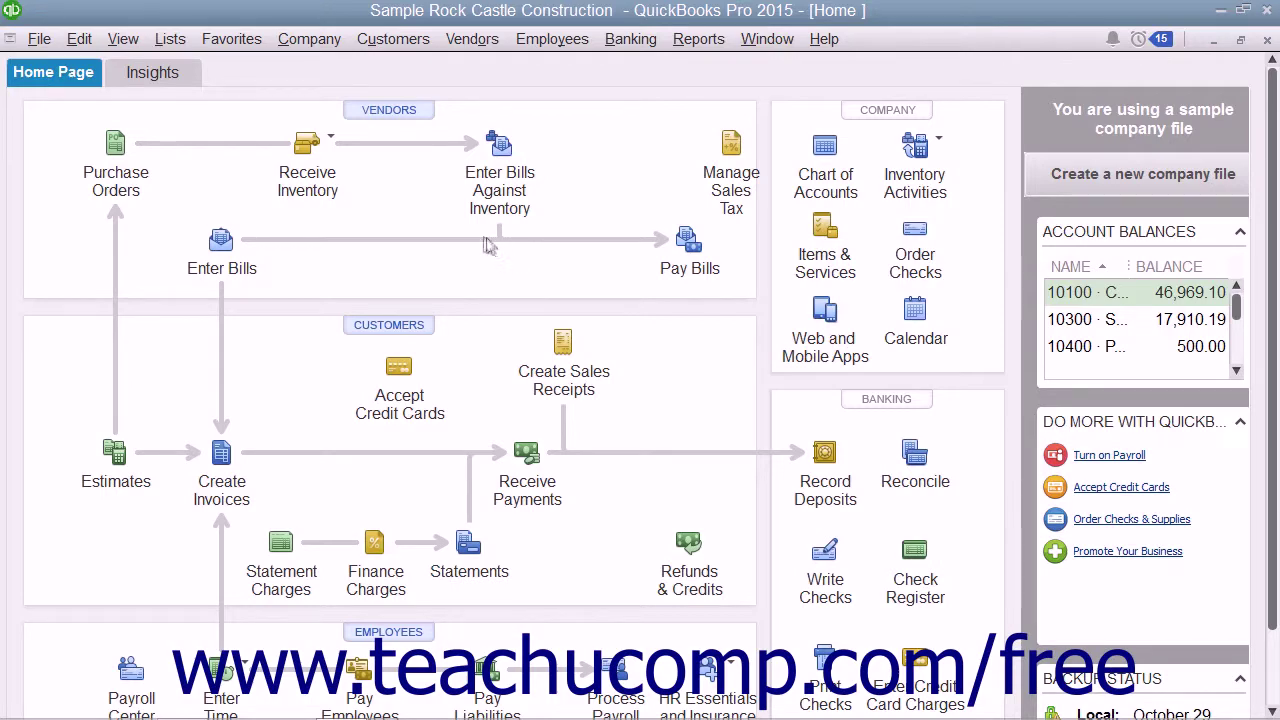
In the Customer Center, set the first customer's Payment Settings price level to Residential and save
{"action": "left_click", "coordinate": [409, 330]}
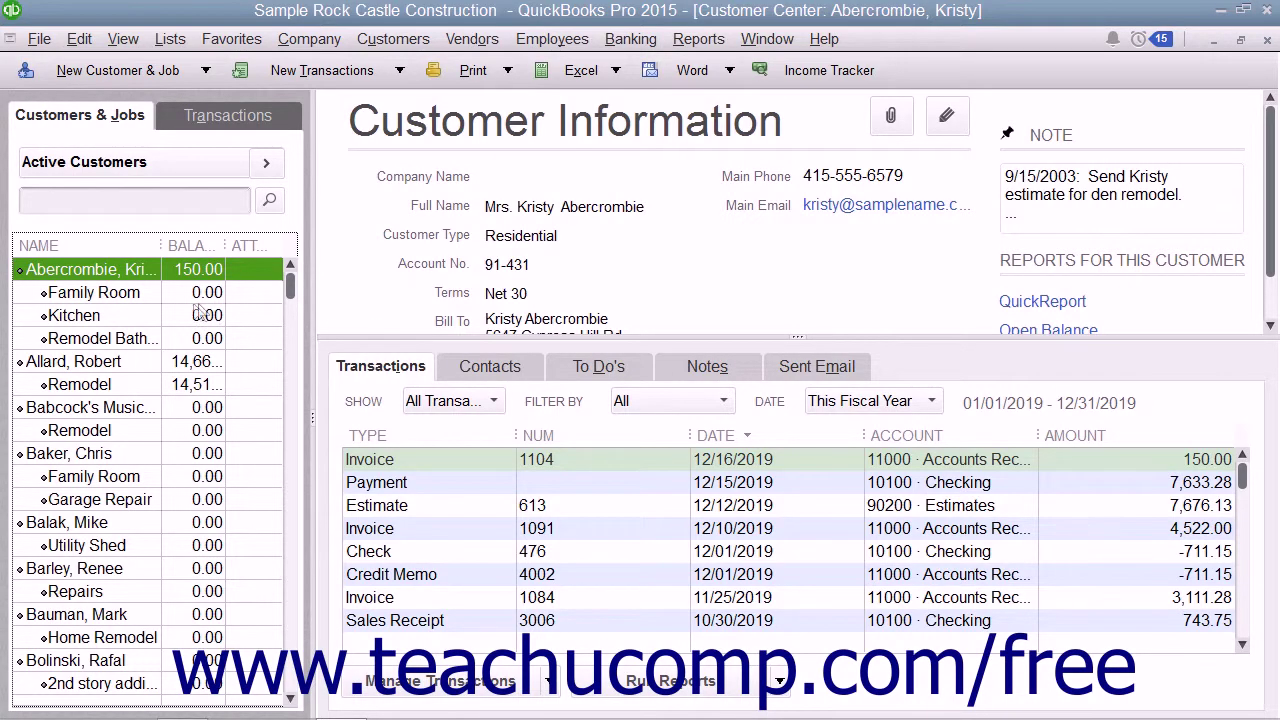
{"action": "double_click", "coordinate": [108, 272]}
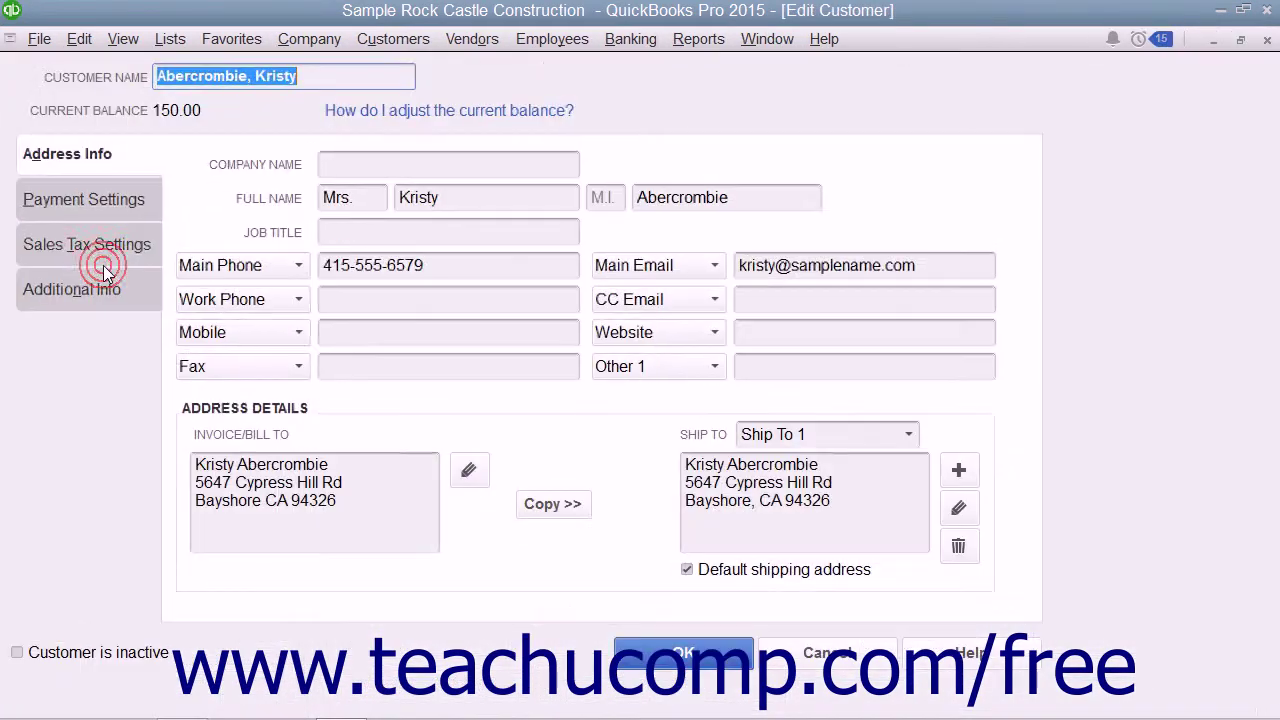
{"action": "left_click", "coordinate": [107, 205]}
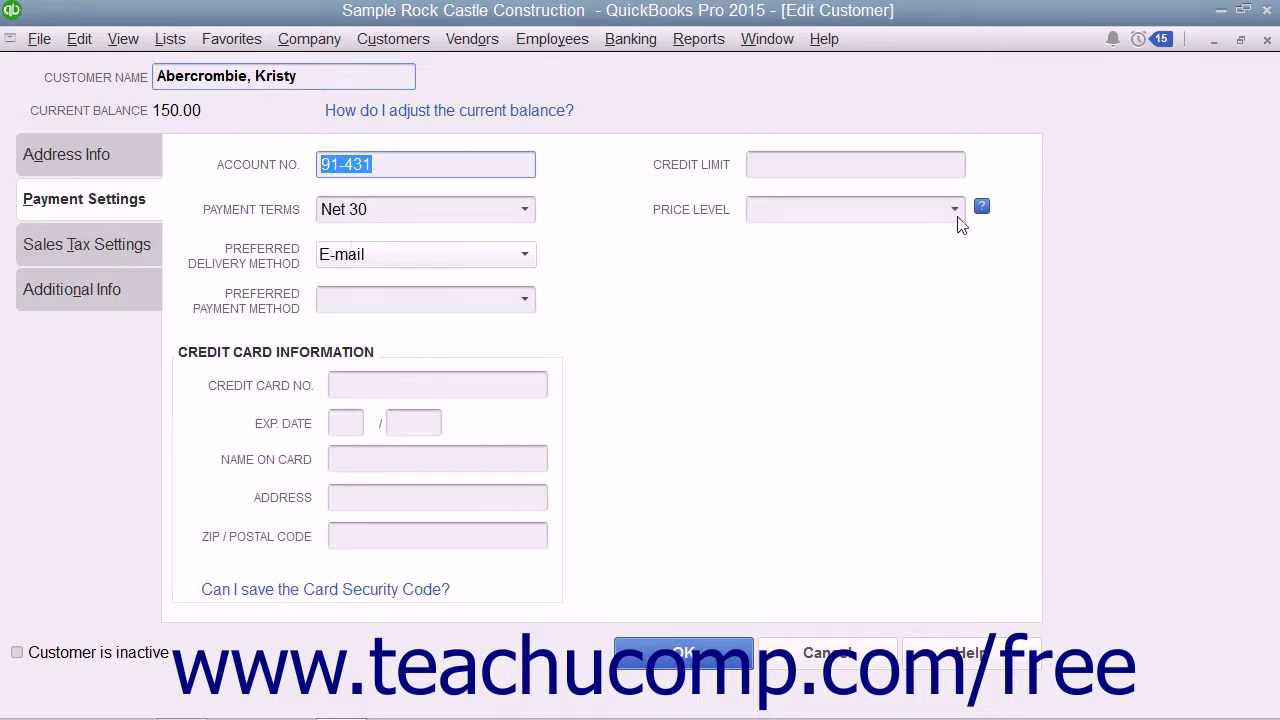
{"action": "left_click", "coordinate": [953, 213]}
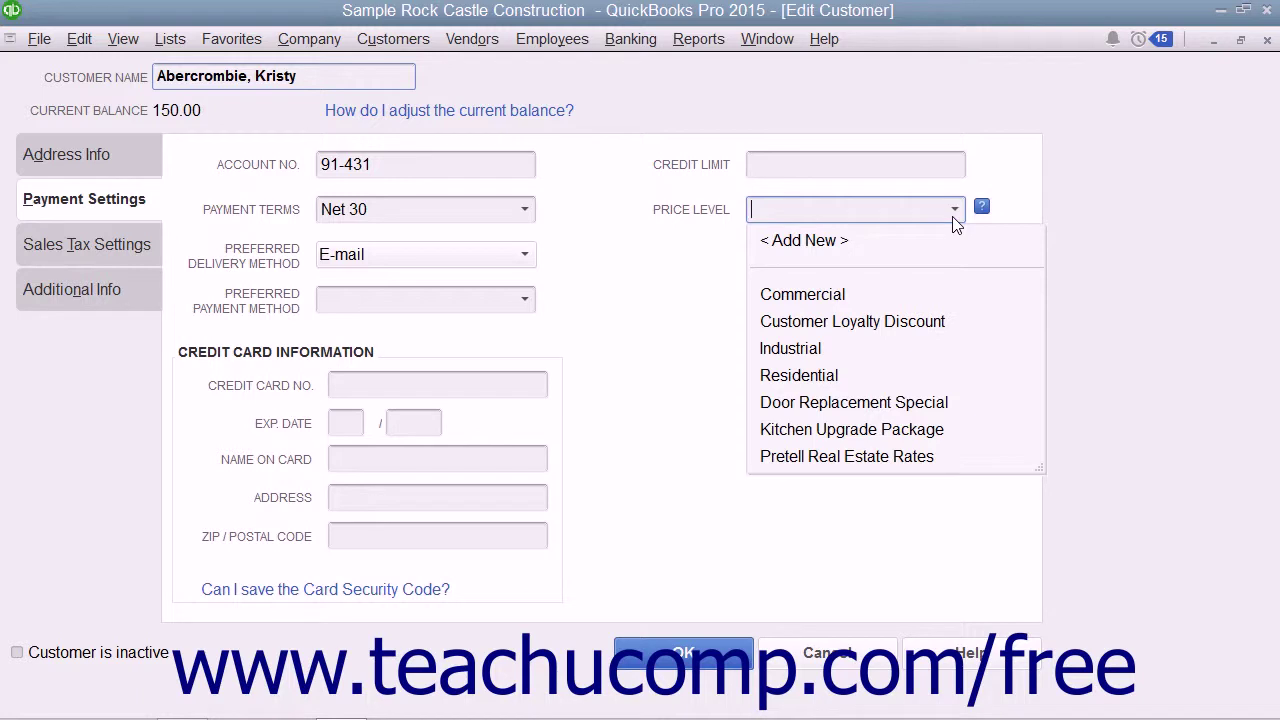
{"action": "left_click", "coordinate": [805, 375]}
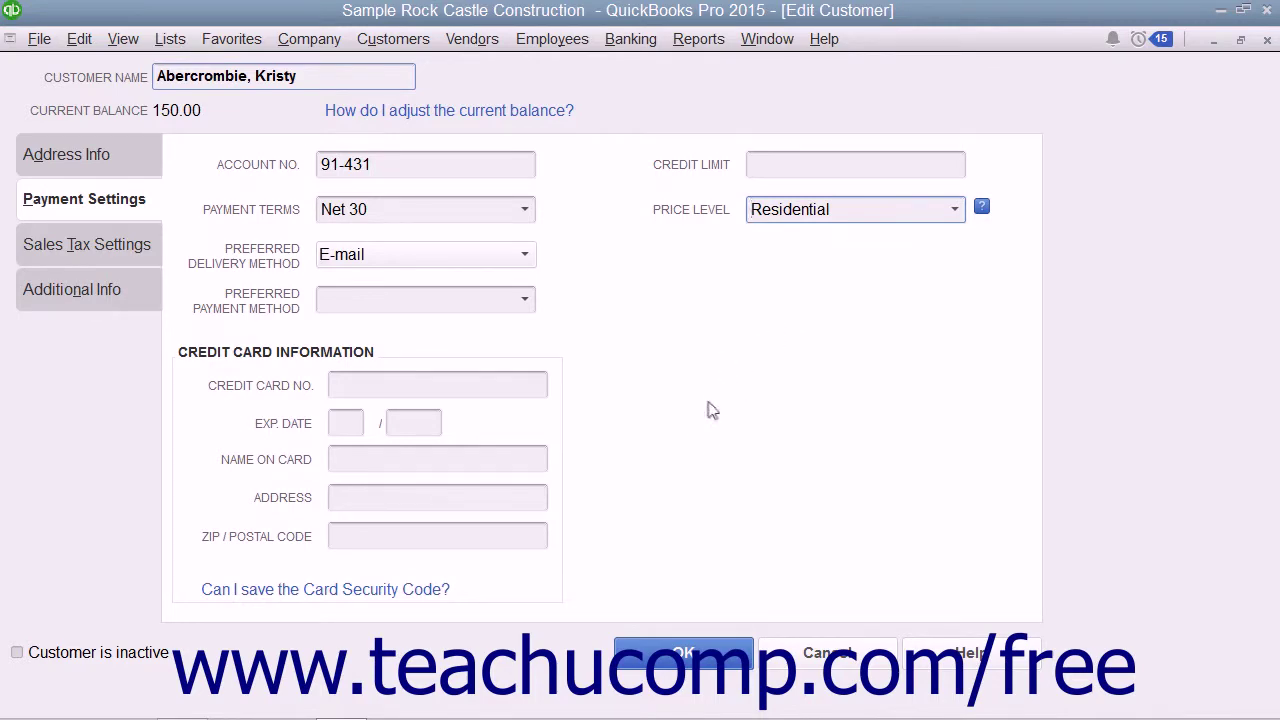
{"action": "left_click", "coordinate": [672, 656]}
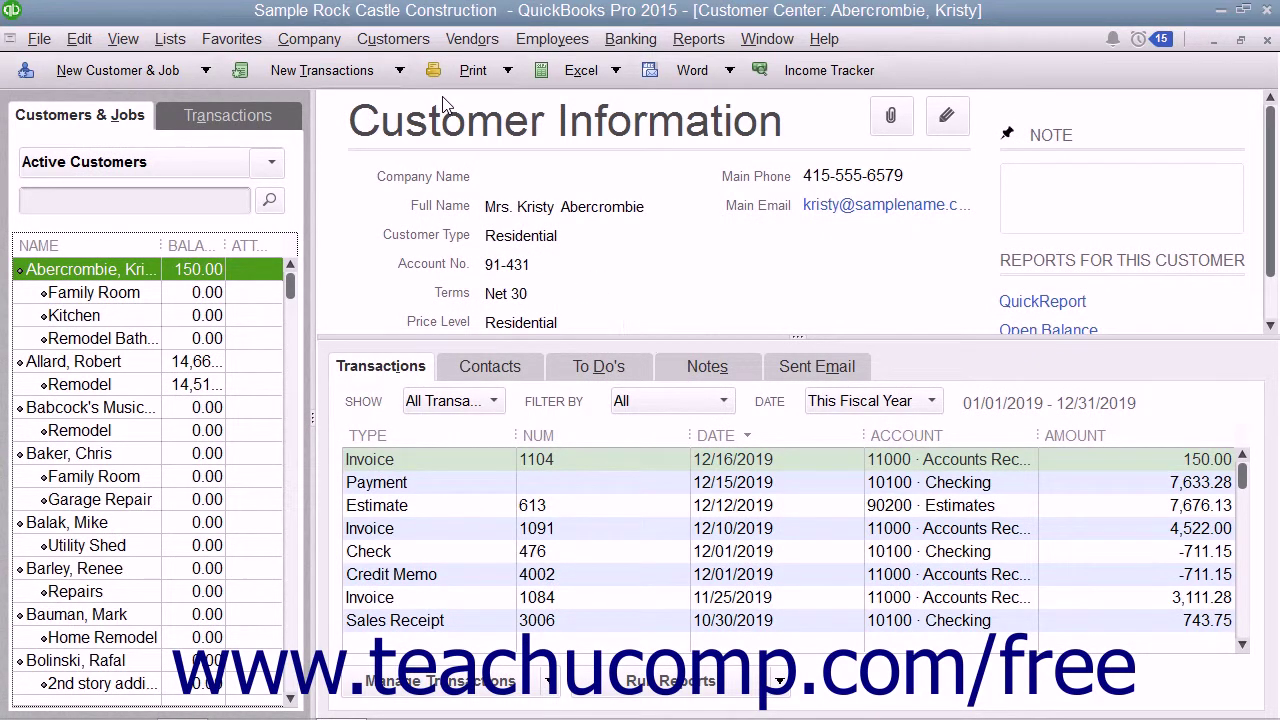
Start a new invoice, skip the available estimates, and add a Removal line item
{"action": "left_click", "coordinate": [418, 42]}
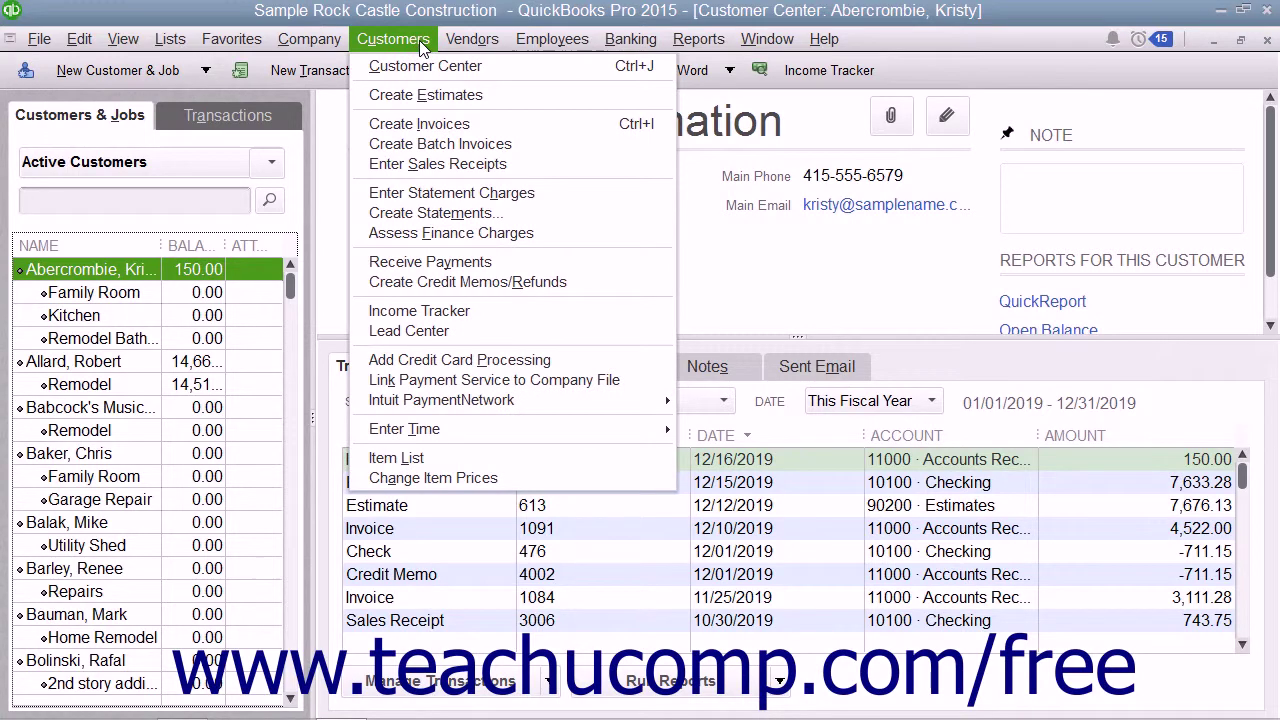
{"action": "left_click", "coordinate": [426, 130]}
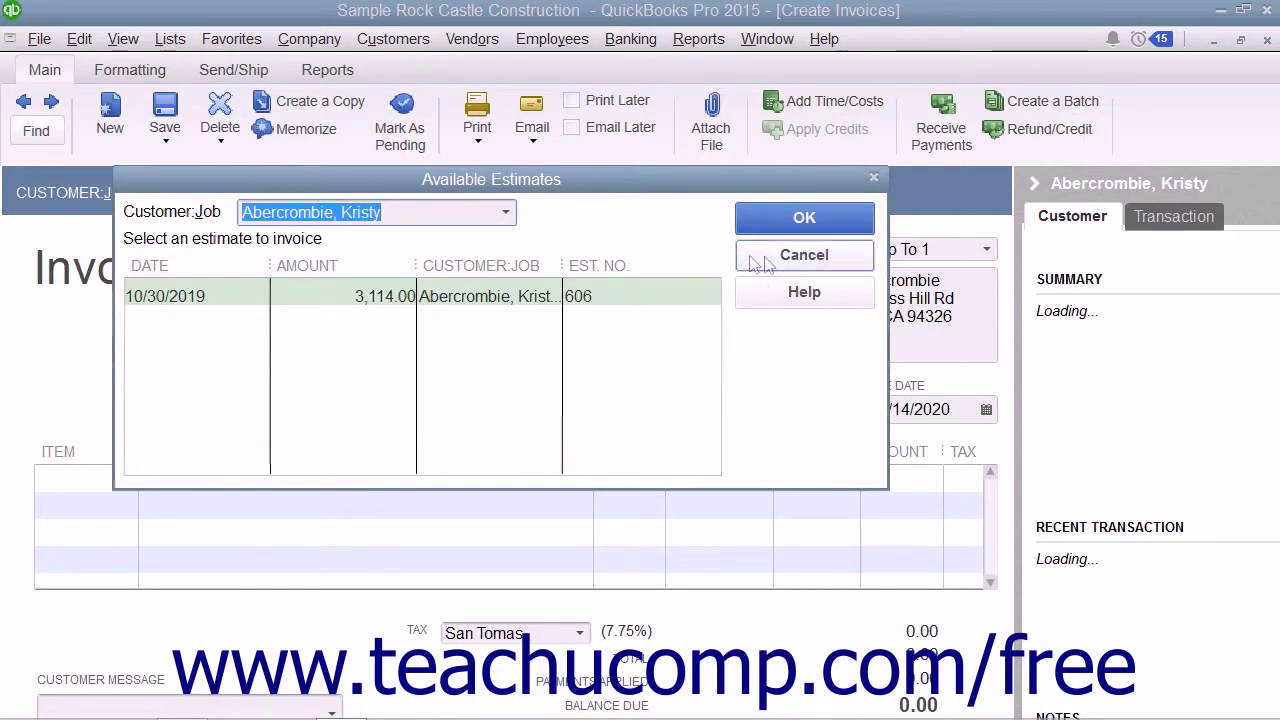
{"action": "left_click", "coordinate": [825, 219]}
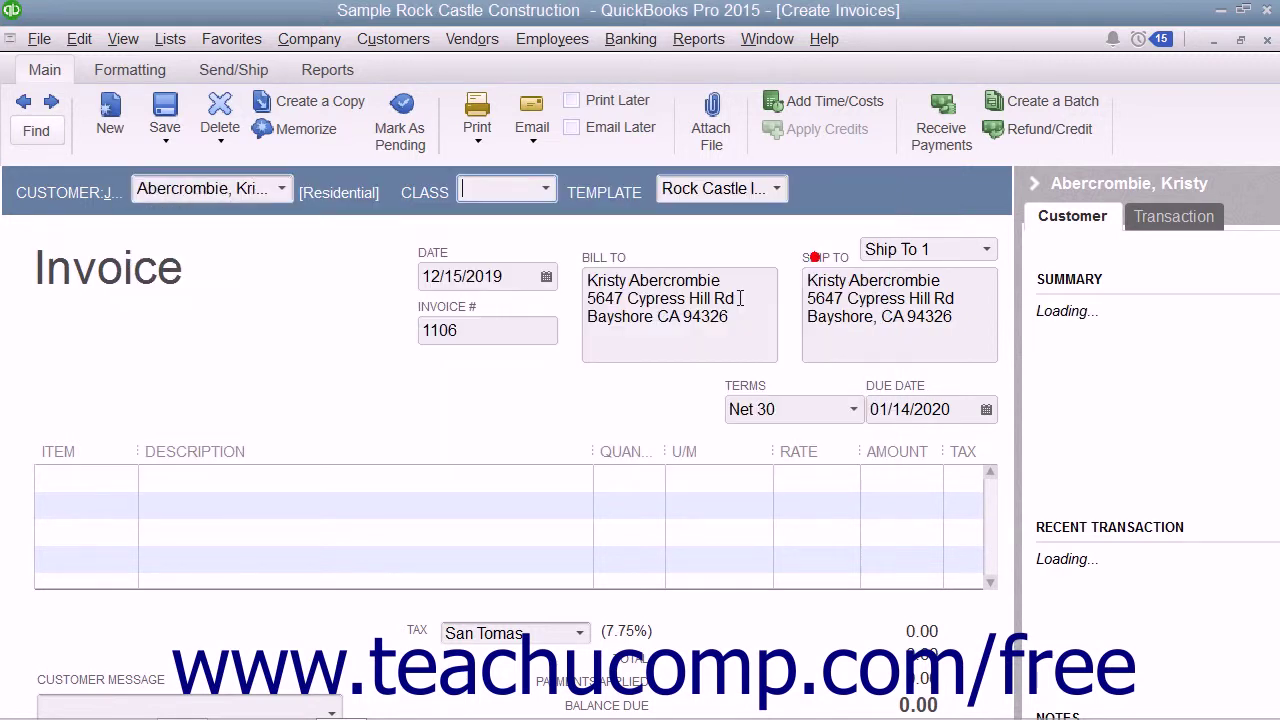
{"action": "left_click", "coordinate": [76, 477]}
{"action": "type", "text": "Removal"}
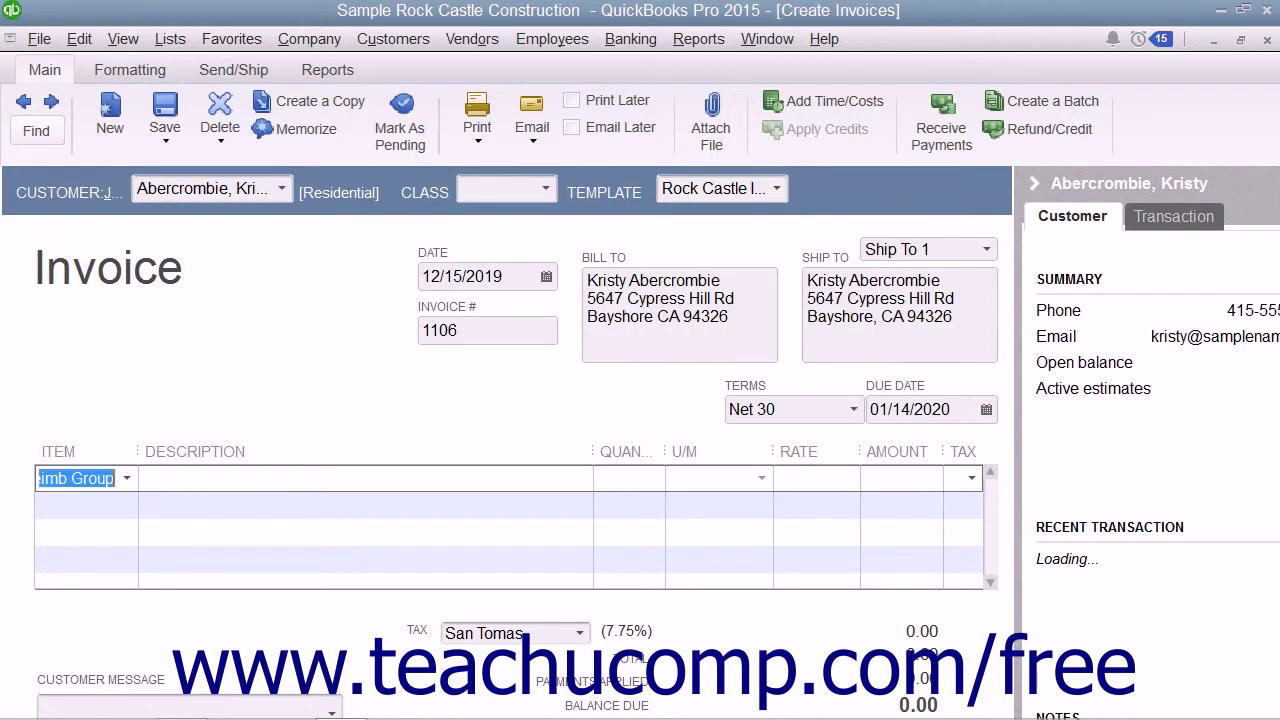
{"action": "key", "text": "Tab"}
{"action": "key", "text": "Tab"}
{"action": "key", "text": "Tab"}
{"action": "key", "text": "Tab"}
{"action": "key", "text": "Tab"}
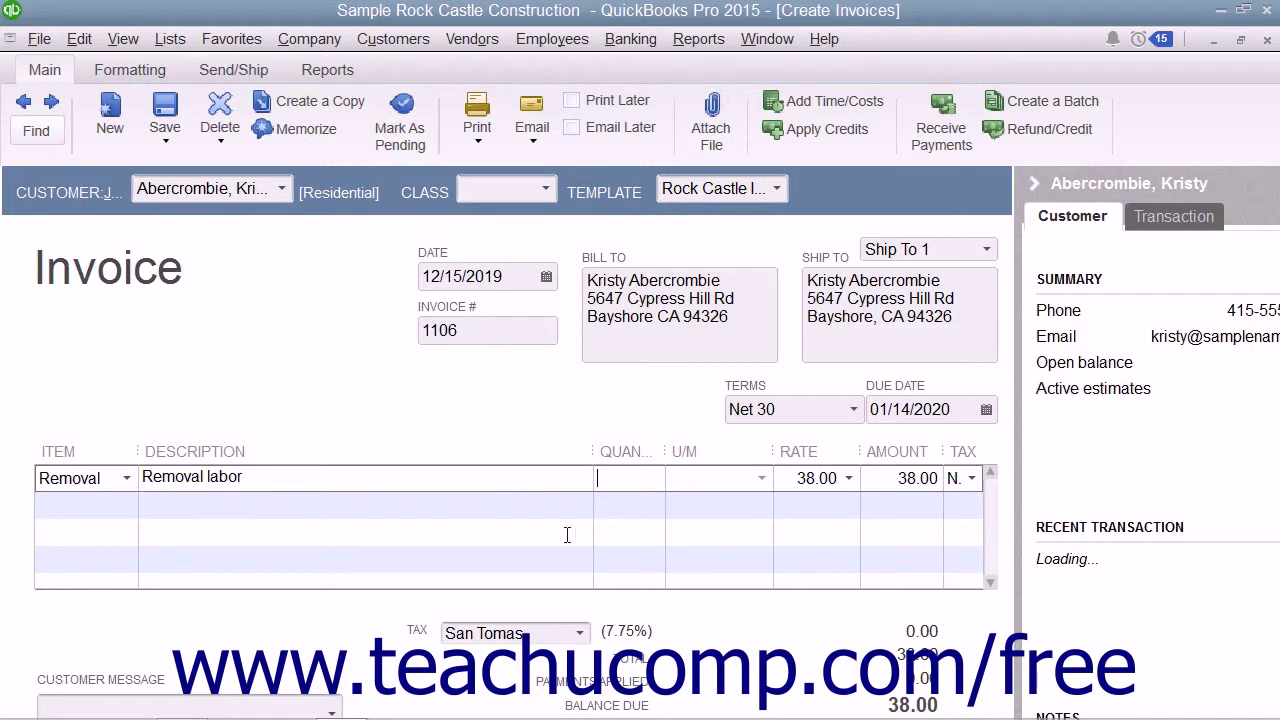
Set the Removal rate to Base Rate 40.00, then to the Customer Loyalty Discount rate of 32.00
{"action": "left_click", "coordinate": [833, 478]}
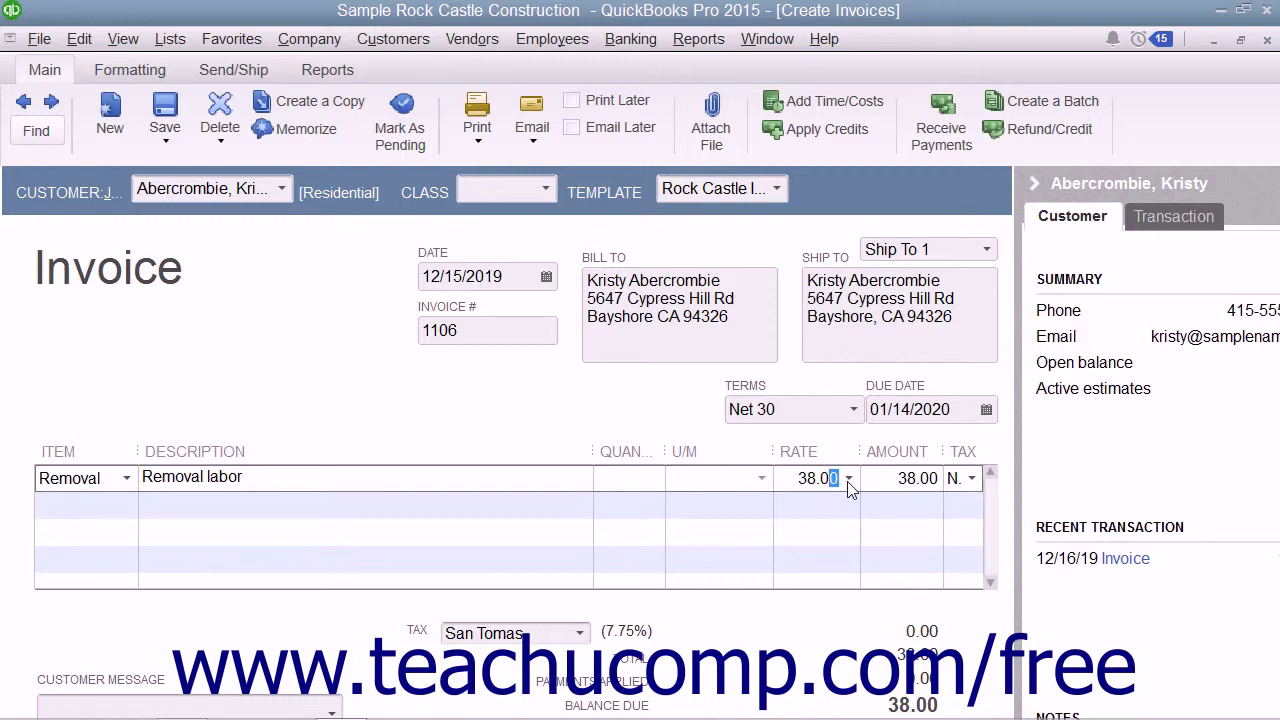
{"action": "left_click", "coordinate": [848, 479]}
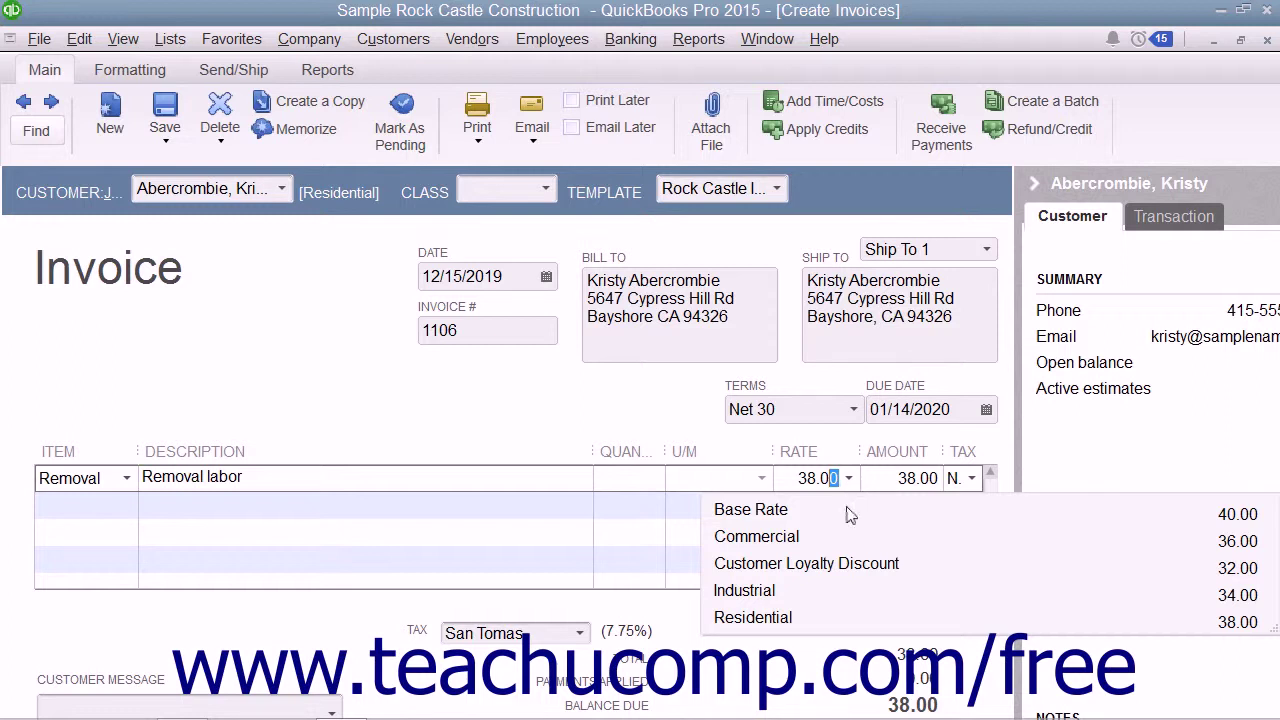
{"action": "left_click", "coordinate": [808, 512]}
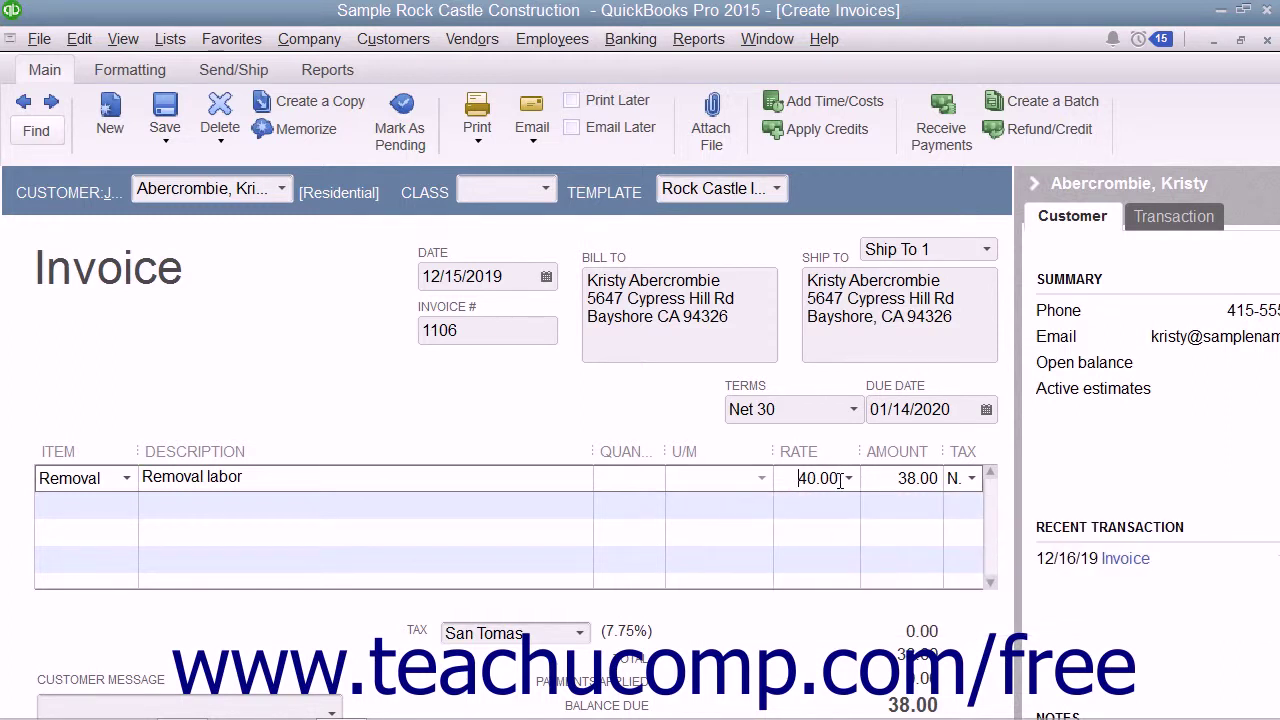
{"action": "left_click", "coordinate": [848, 478]}
{"action": "left_click", "coordinate": [825, 566]}
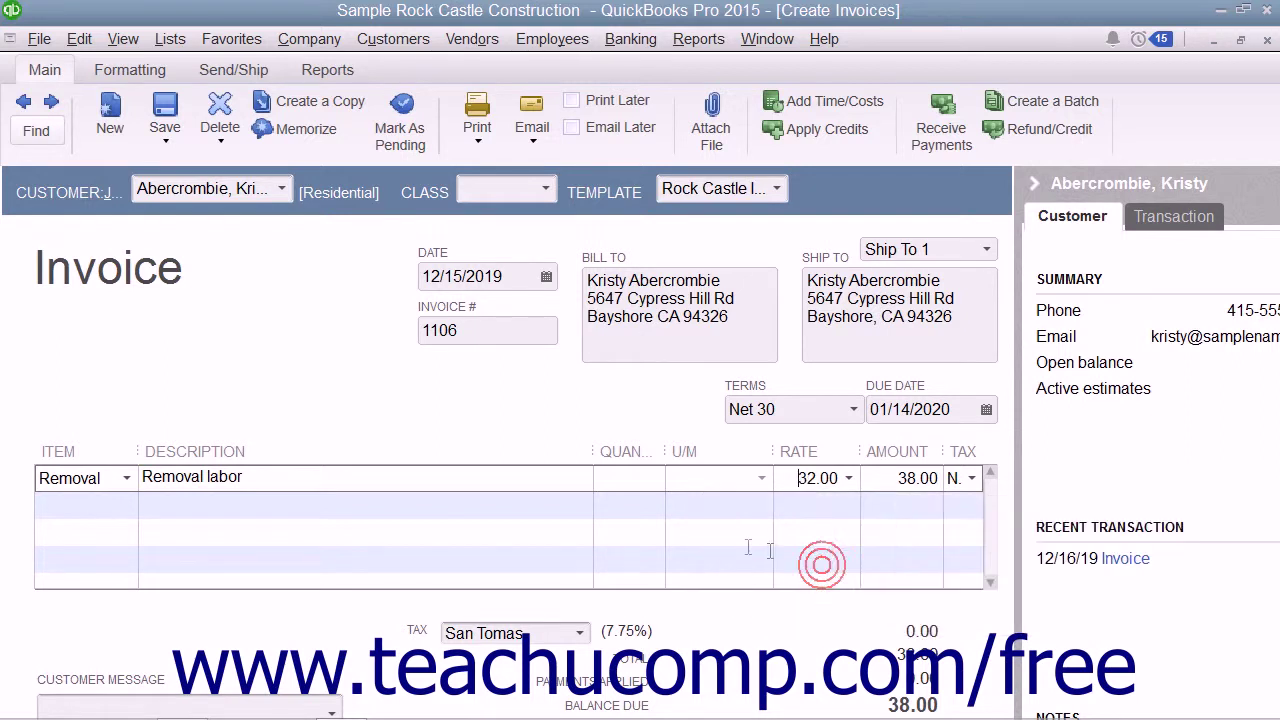